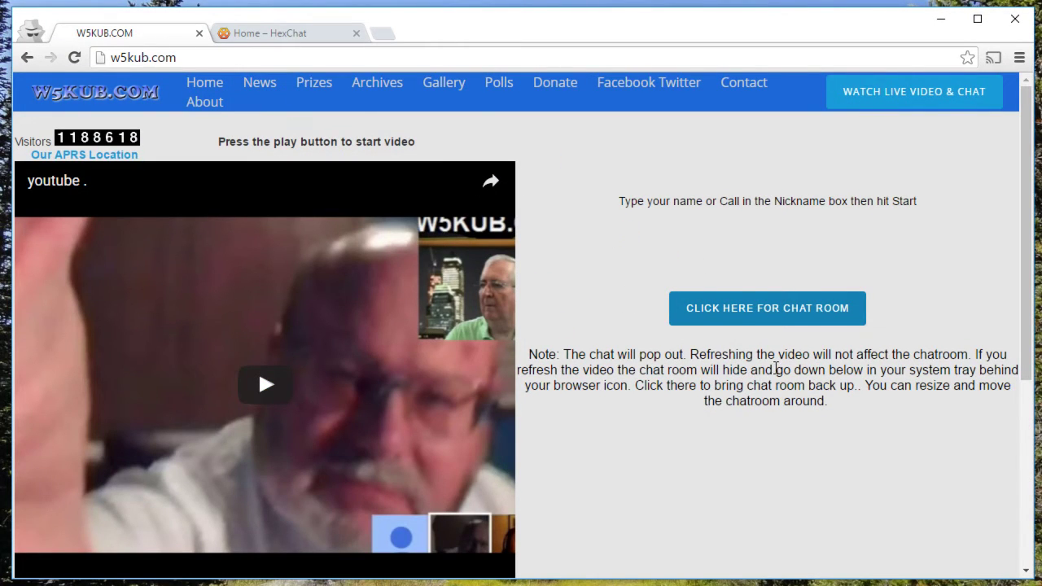
# Step: Open the W5KUB chat room pop-up, examine its nickname and channel form, and close it
pyautogui.click(757, 316)
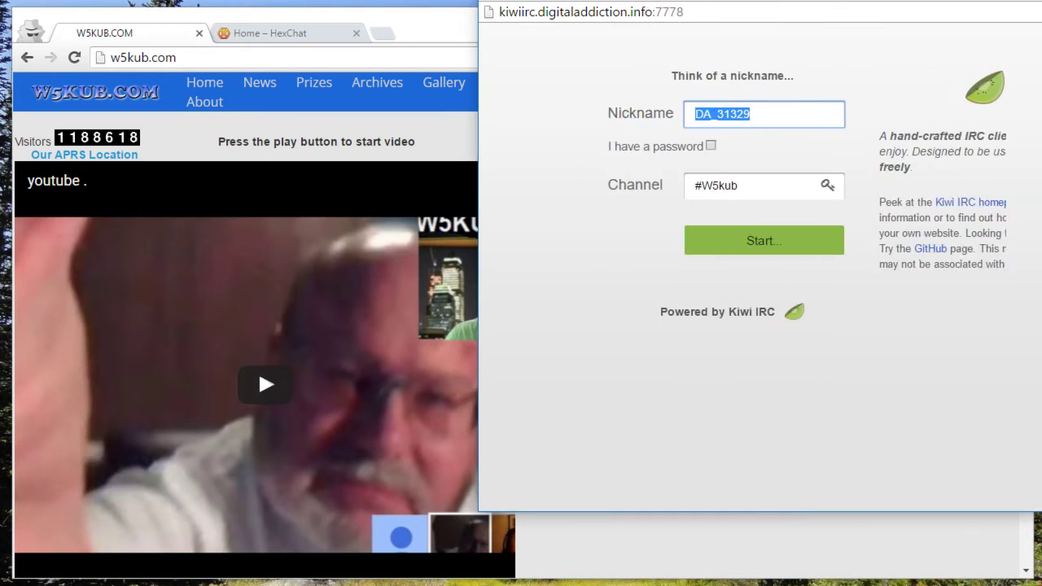
pyautogui.moveTo(732, 49); pyautogui.dragTo(606, 49)
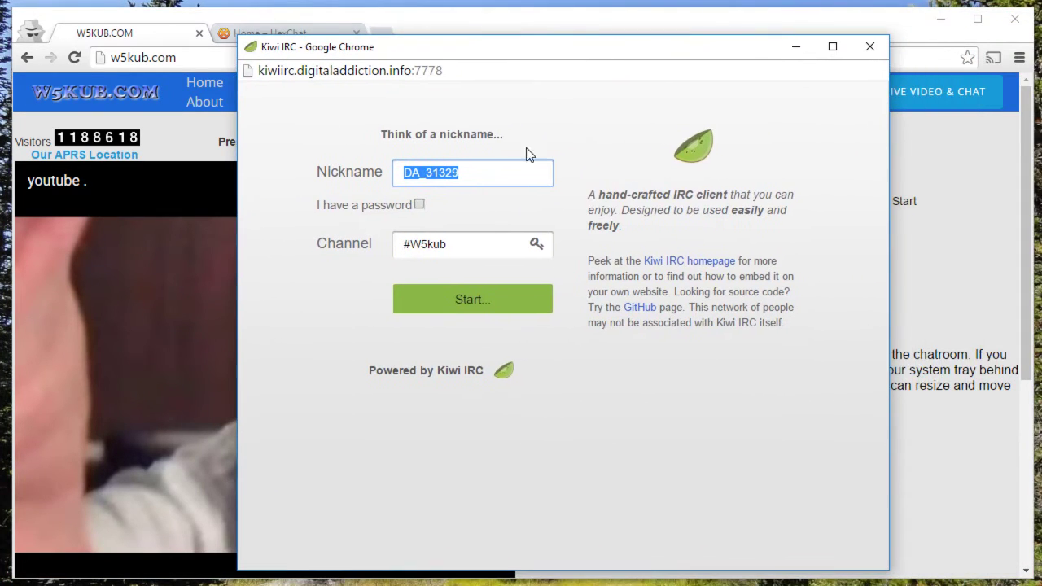
pyautogui.click(317, 70)
pyautogui.click(418, 70)
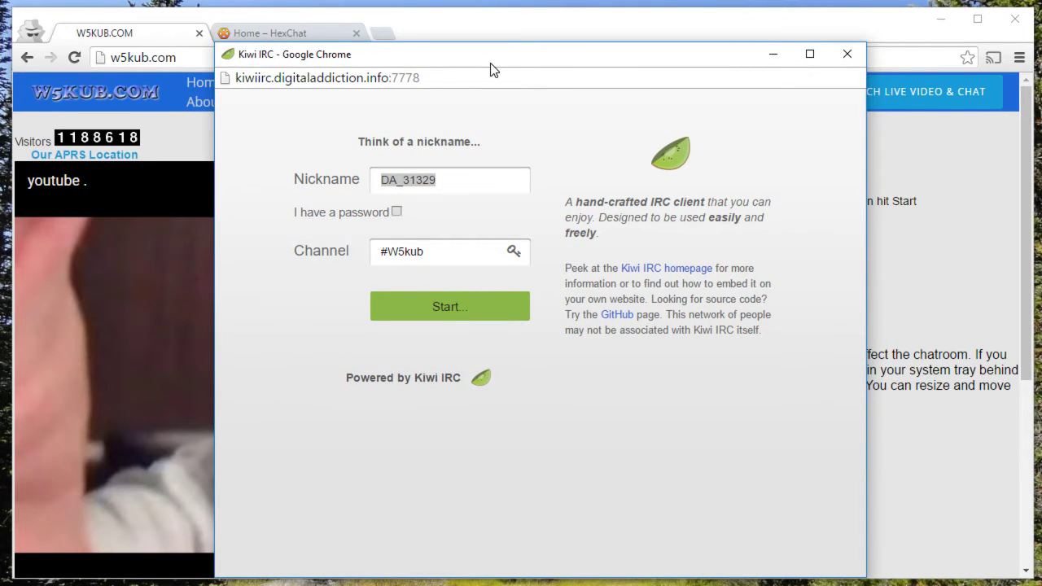
pyautogui.click(847, 55)
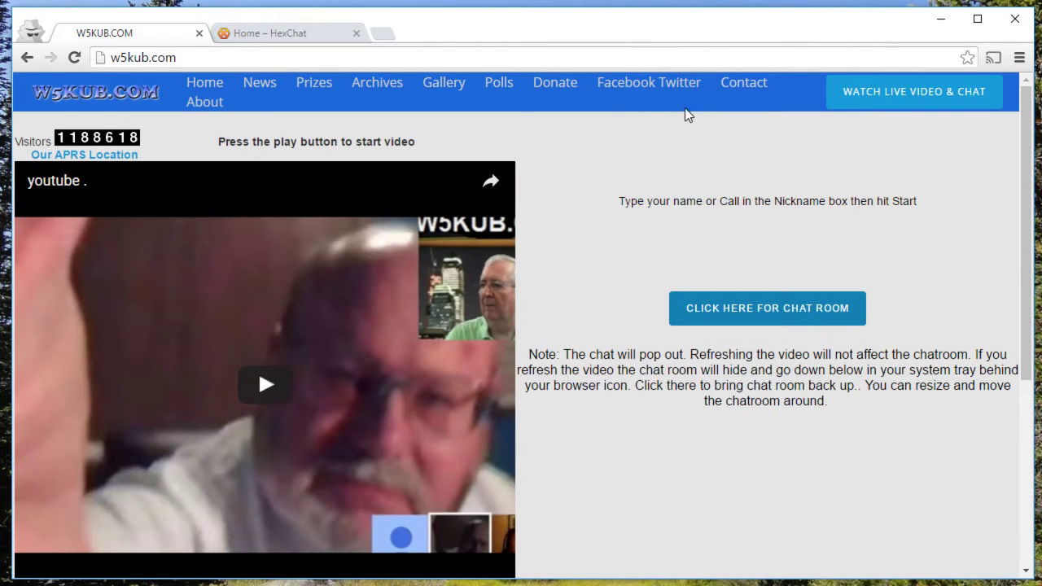
# Step: Go to the HexChat website's downloads page and pick the x64 Windows build of HexChat 2.12.1
pyautogui.click(298, 36)
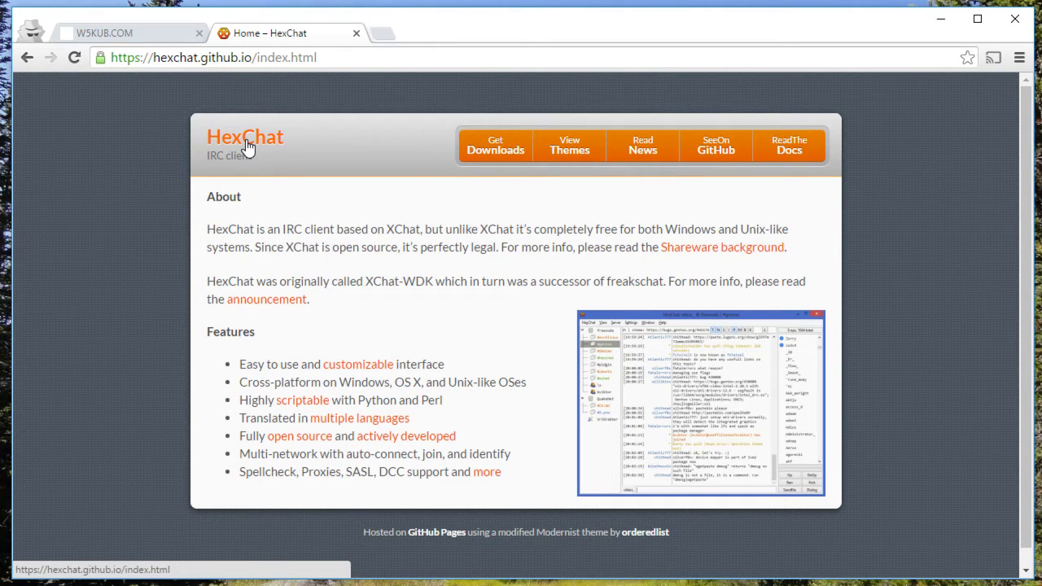
pyautogui.click(184, 58)
pyautogui.click(215, 59)
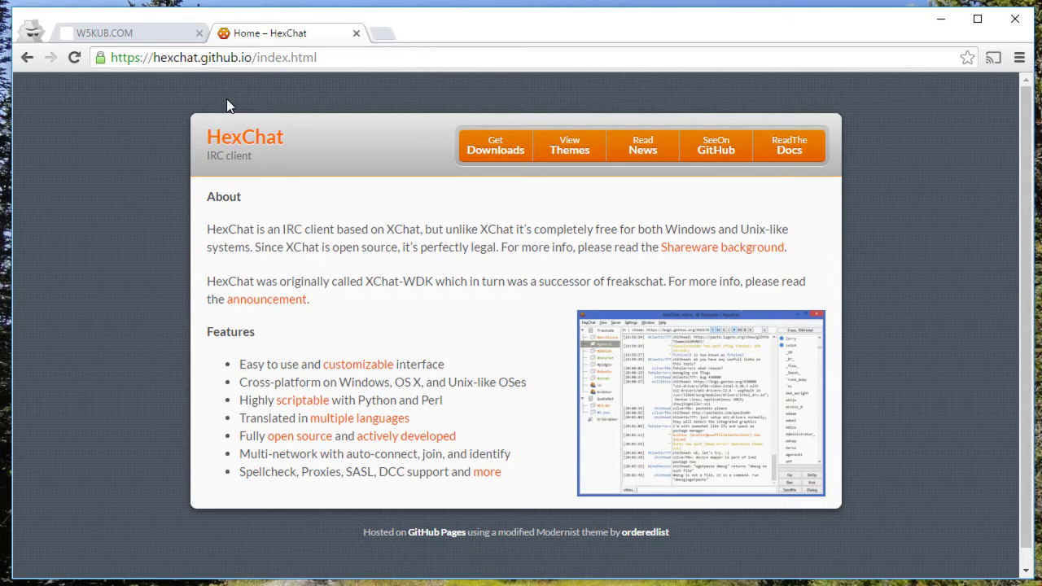
pyautogui.click(498, 151)
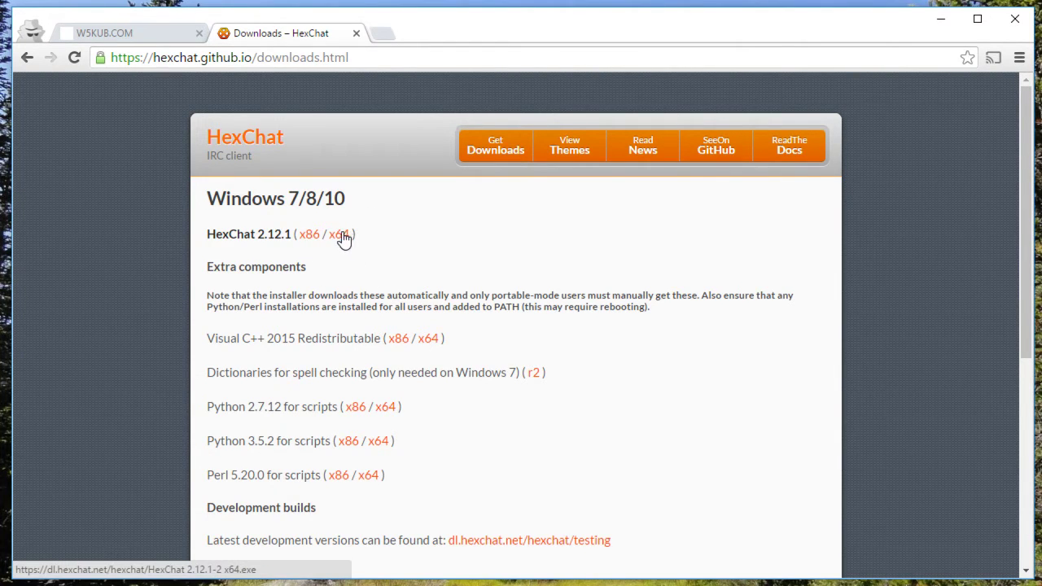
pyautogui.click(342, 237)
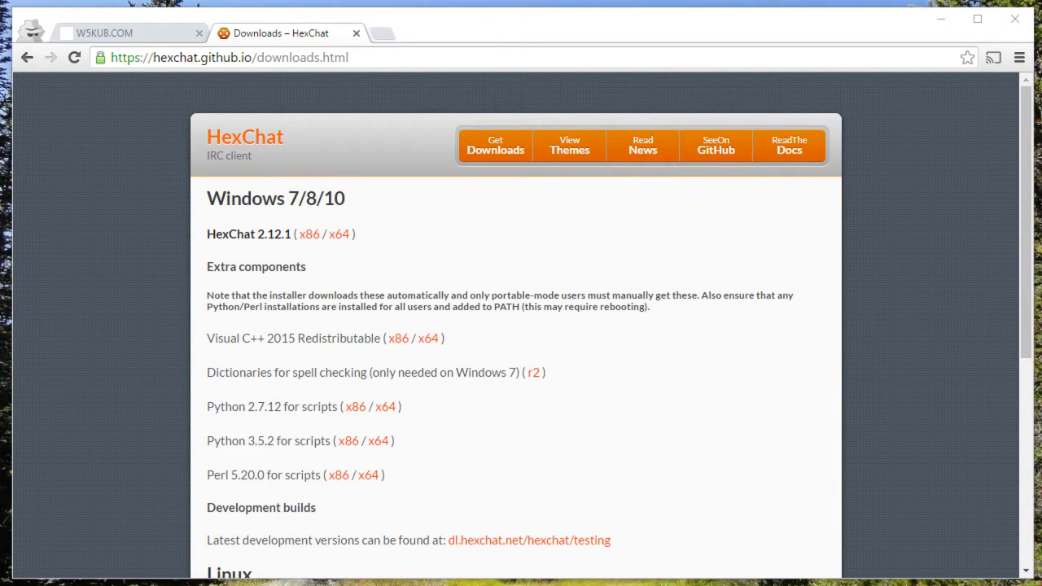
# Step: Check the computer's system type in the Windows System information and close that window
pyautogui.press('super+Pause')
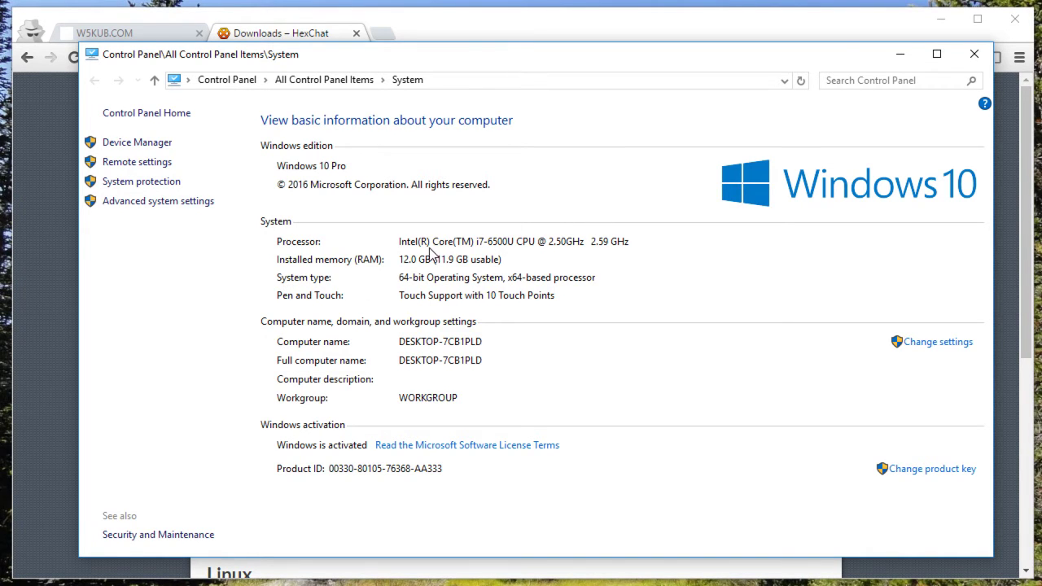
pyautogui.click(974, 54)
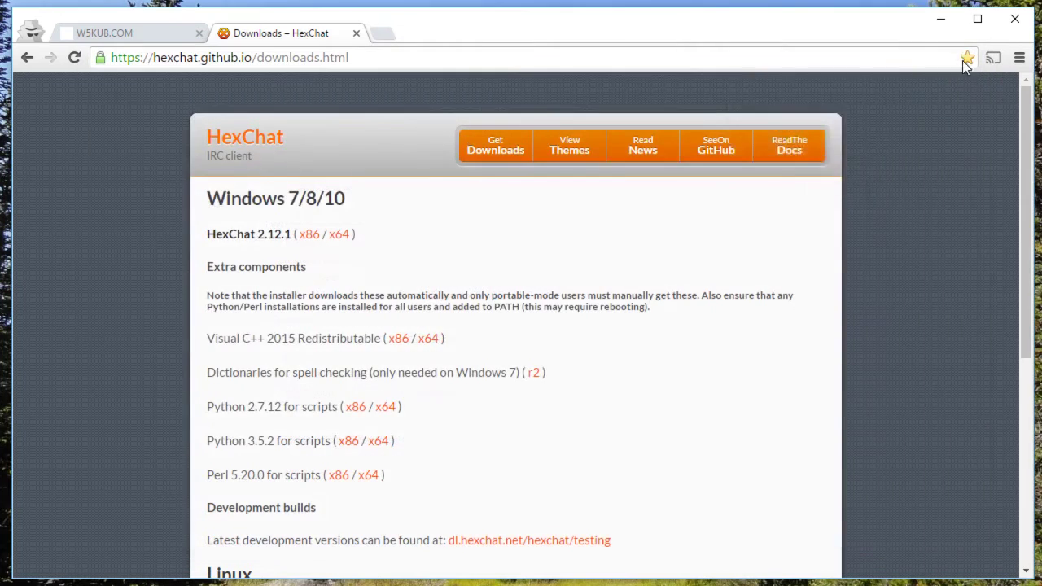
pyautogui.click(967, 57)
# Step: Switch to HexChat with the browser minimised, and bring up the Network List in view
pyautogui.hotkey('alt', 'Tab')
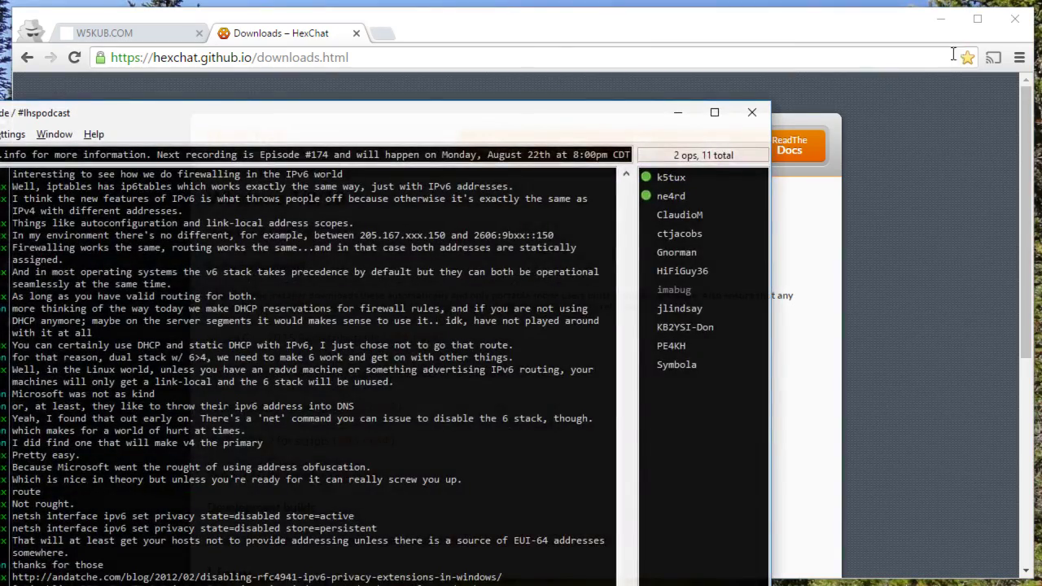
pyautogui.click(940, 18)
pyautogui.moveTo(589, 114); pyautogui.dragTo(819, 1)
pyautogui.click(124, 18)
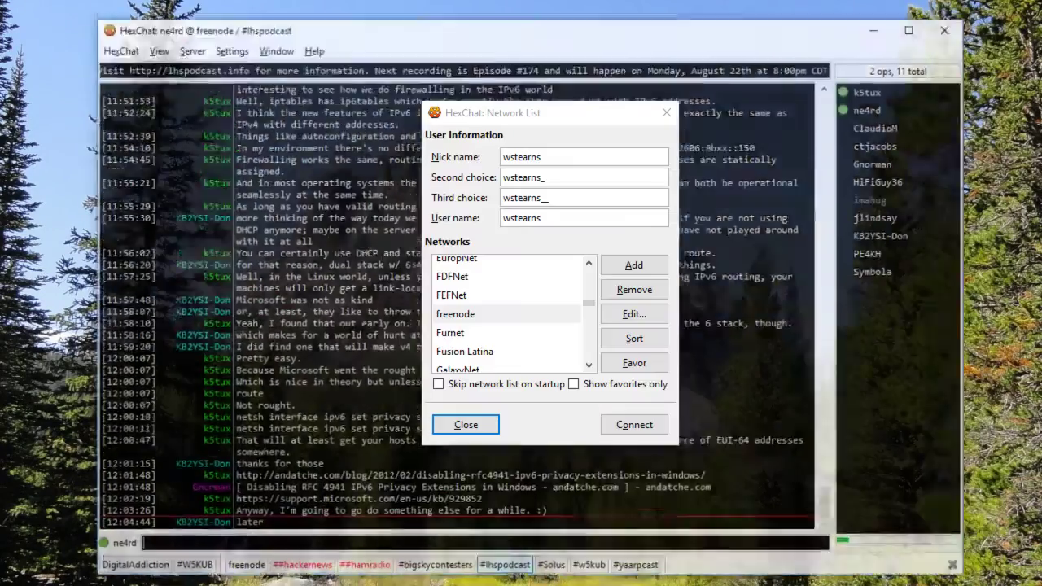
pyautogui.click(555, 53)
pyautogui.moveTo(555, 52); pyautogui.dragTo(555, 61)
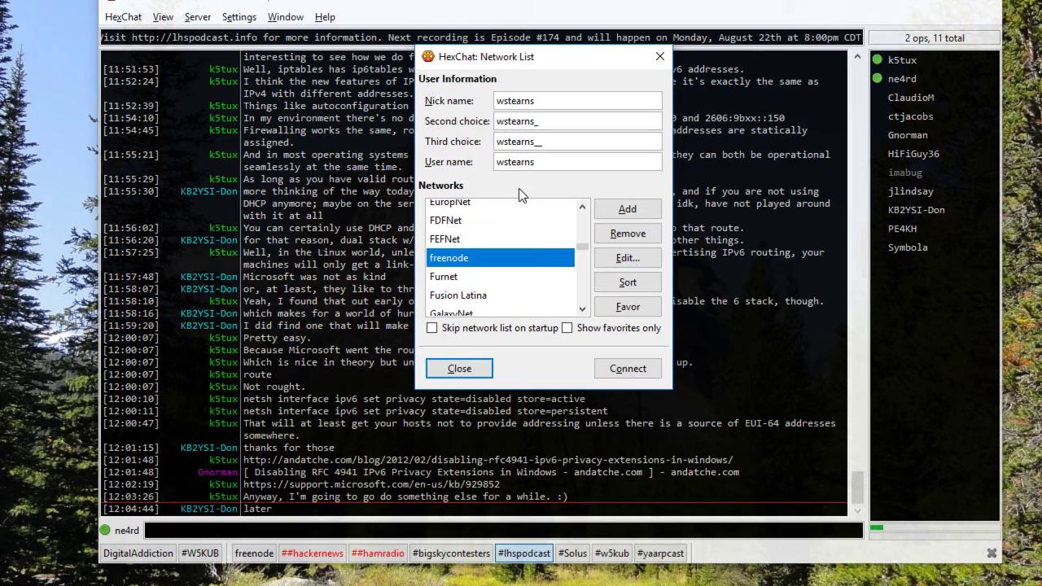
# Step: Rename the TestServerInfo network in the Network List as DigitalAddiction
pyautogui.moveTo(583, 248); pyautogui.dragTo(592, 212)
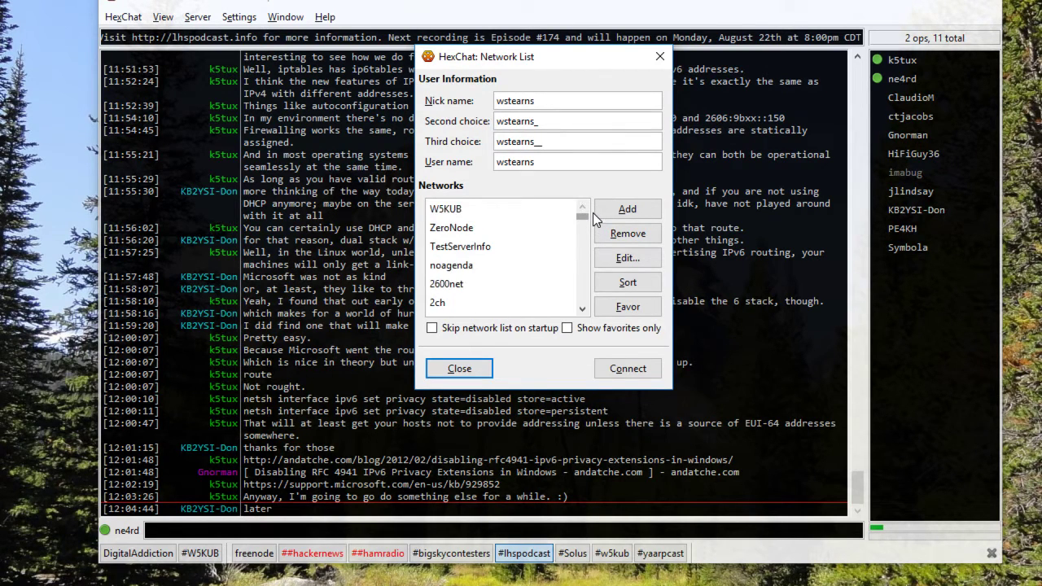
pyautogui.click(447, 209)
pyautogui.click(454, 250)
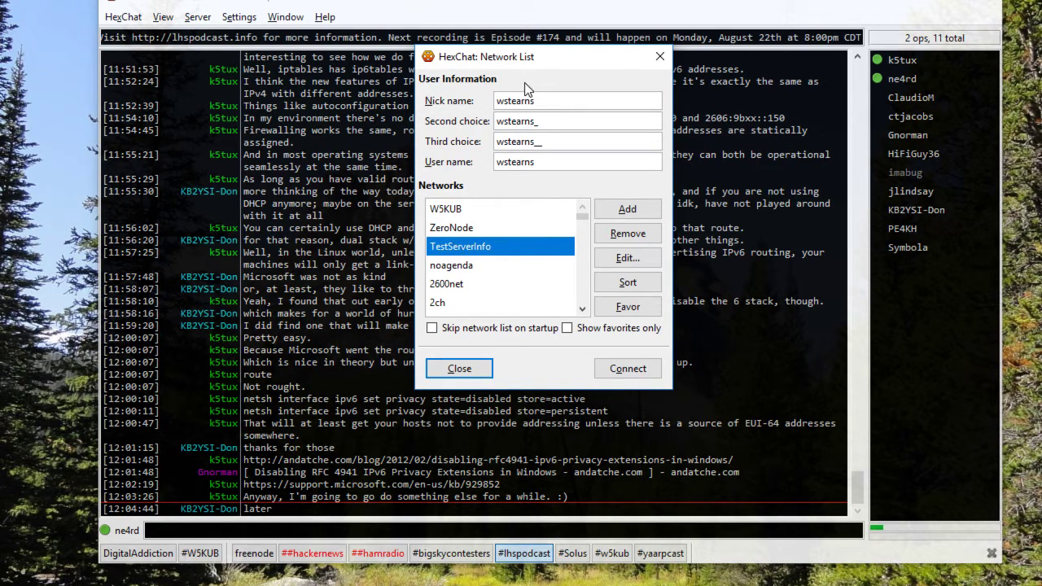
pyautogui.moveTo(535, 65); pyautogui.dragTo(536, 64)
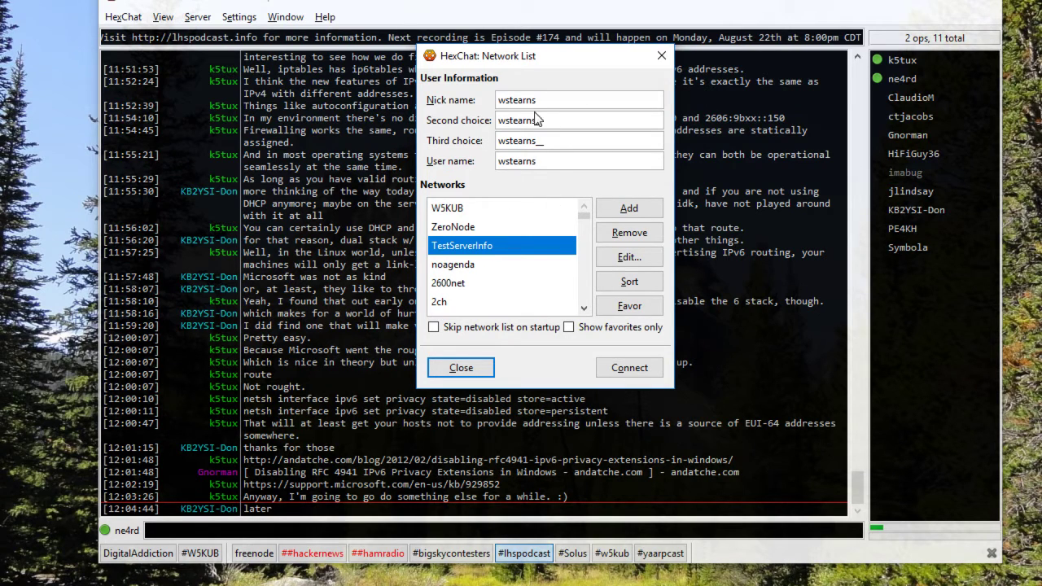
pyautogui.click(555, 99)
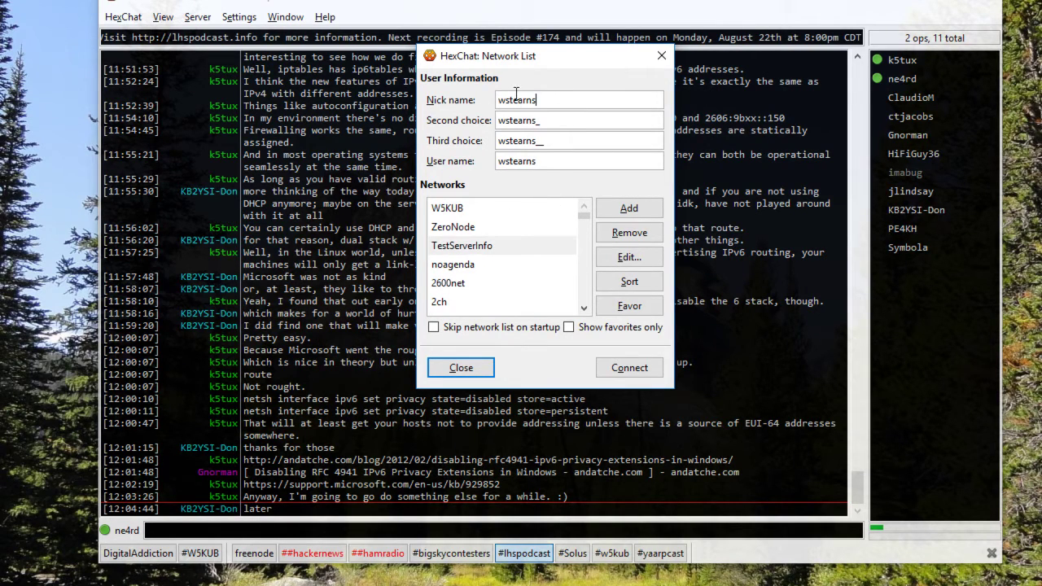
pyautogui.click(497, 244)
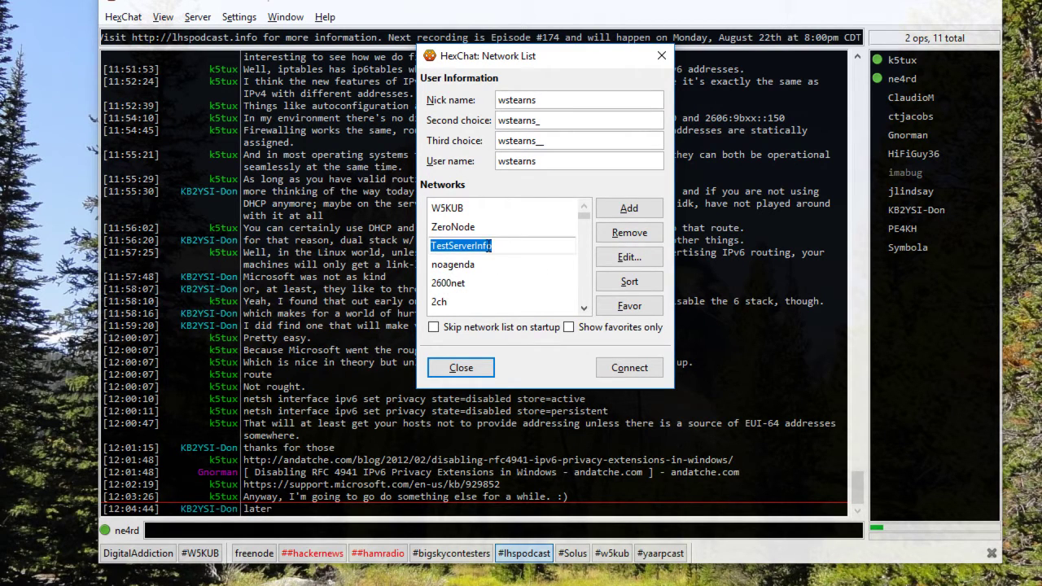
pyautogui.write('Digit')
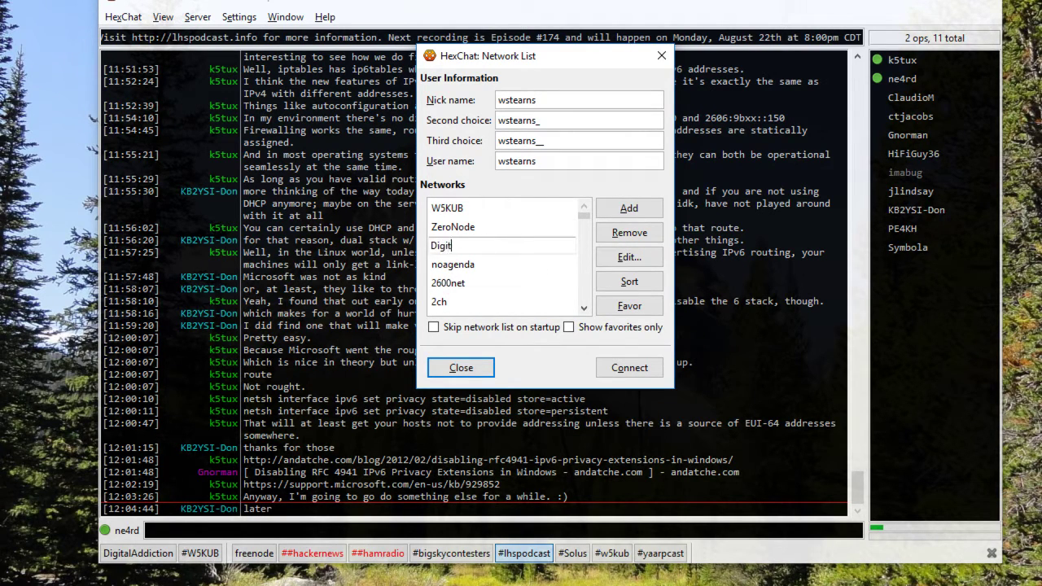
pyautogui.write('alAddiction')
pyautogui.press('Return')
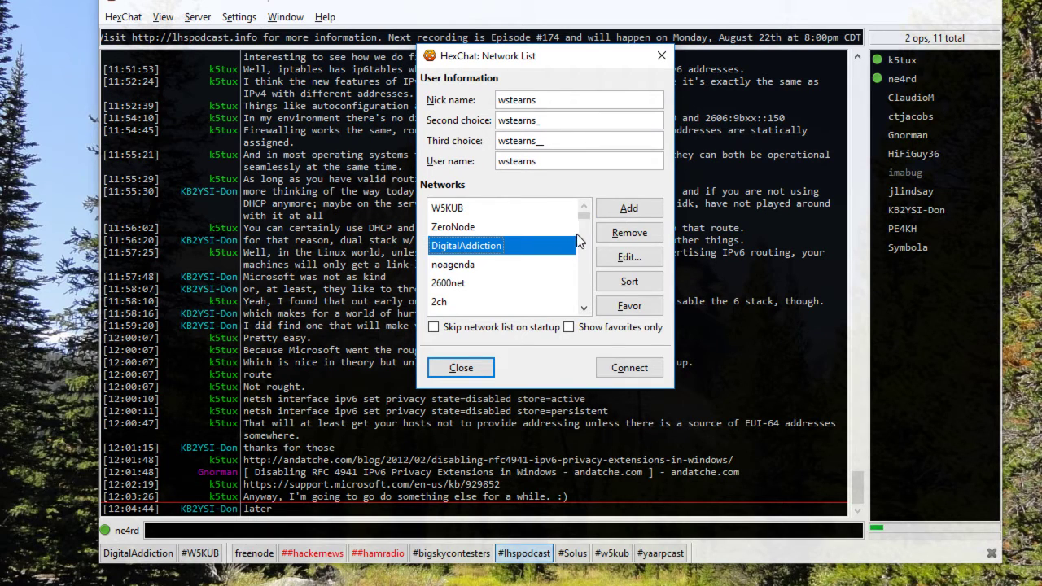
# Step: Open the DigitalAddiction network's settings and examine its server entry, autojoin channels and connect commands
pyautogui.click(620, 259)
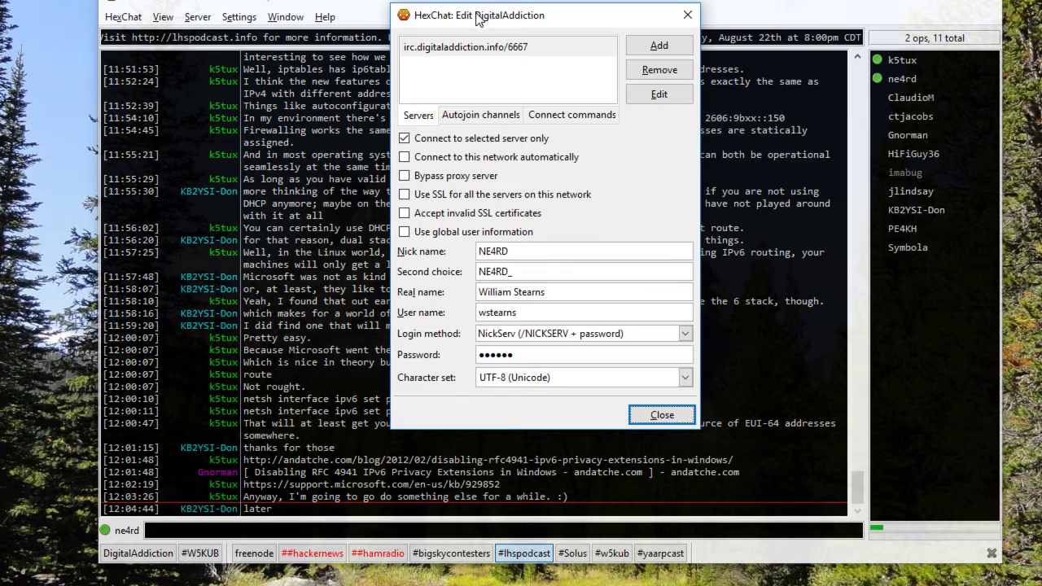
pyautogui.moveTo(478, 18); pyautogui.dragTo(483, 35)
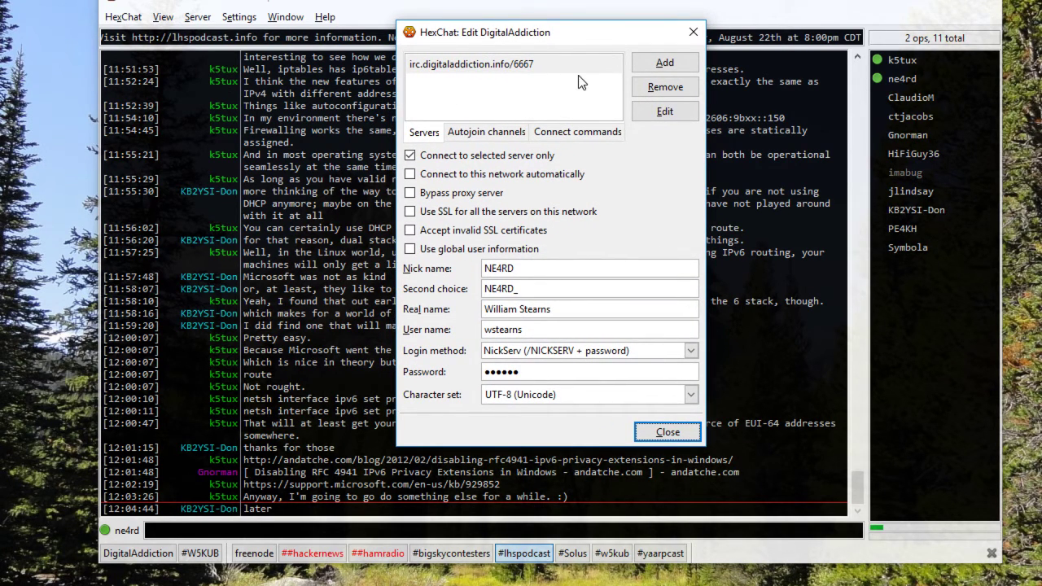
pyautogui.moveTo(586, 42); pyautogui.dragTo(582, 55)
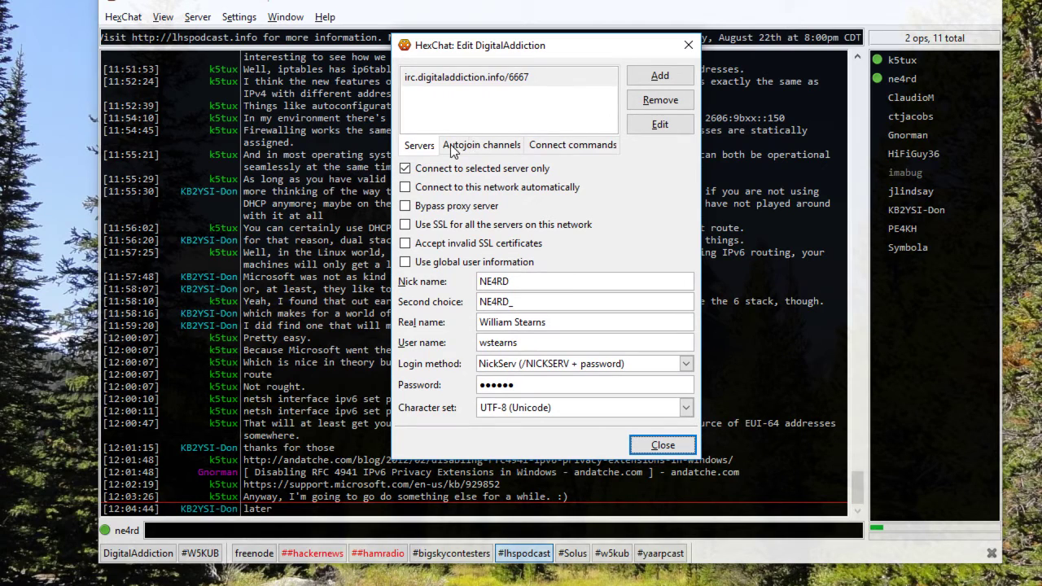
pyautogui.click(461, 79)
pyautogui.click(460, 78)
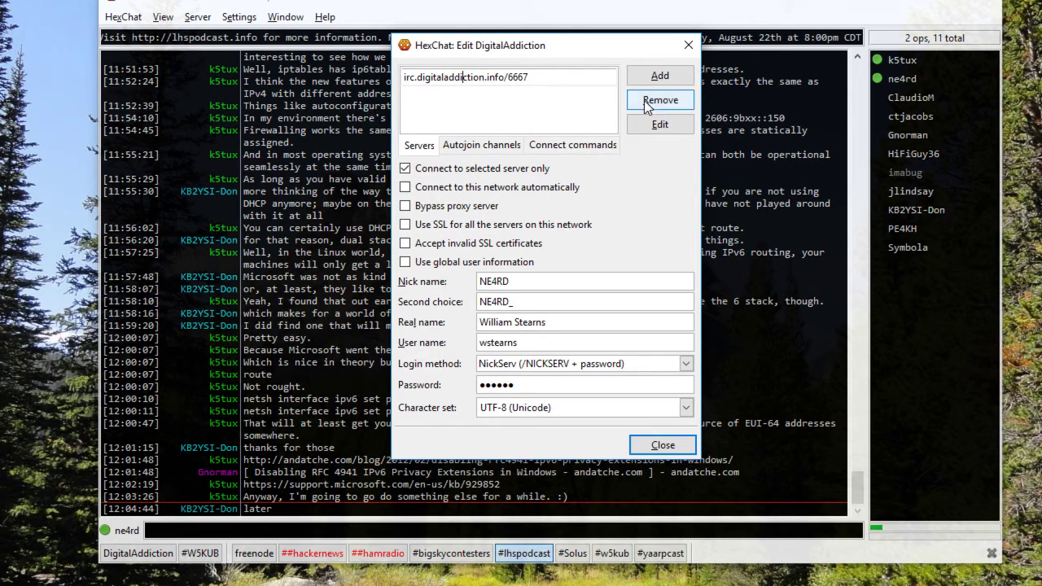
pyautogui.click(507, 101)
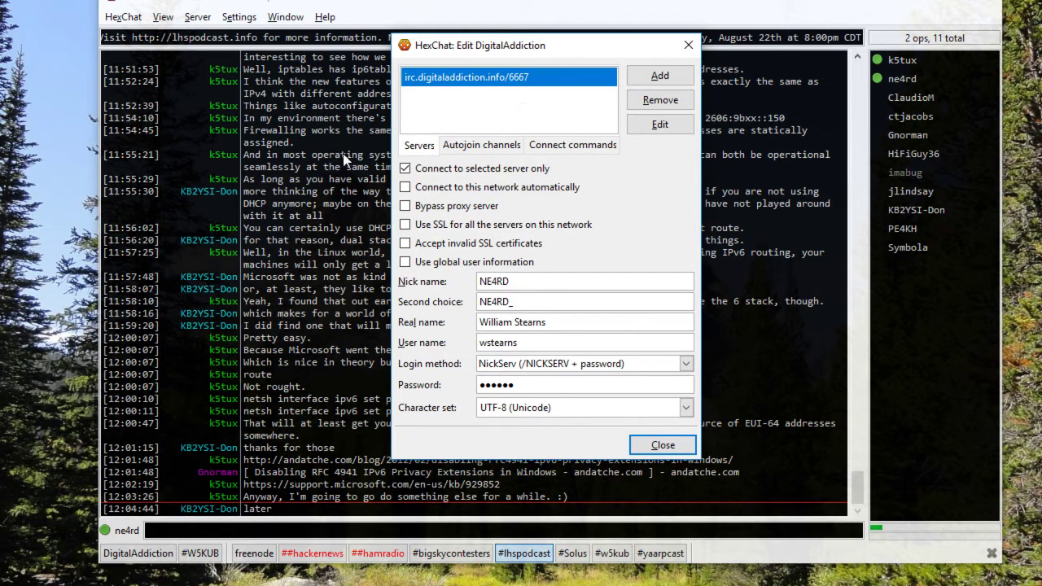
pyautogui.click(460, 150)
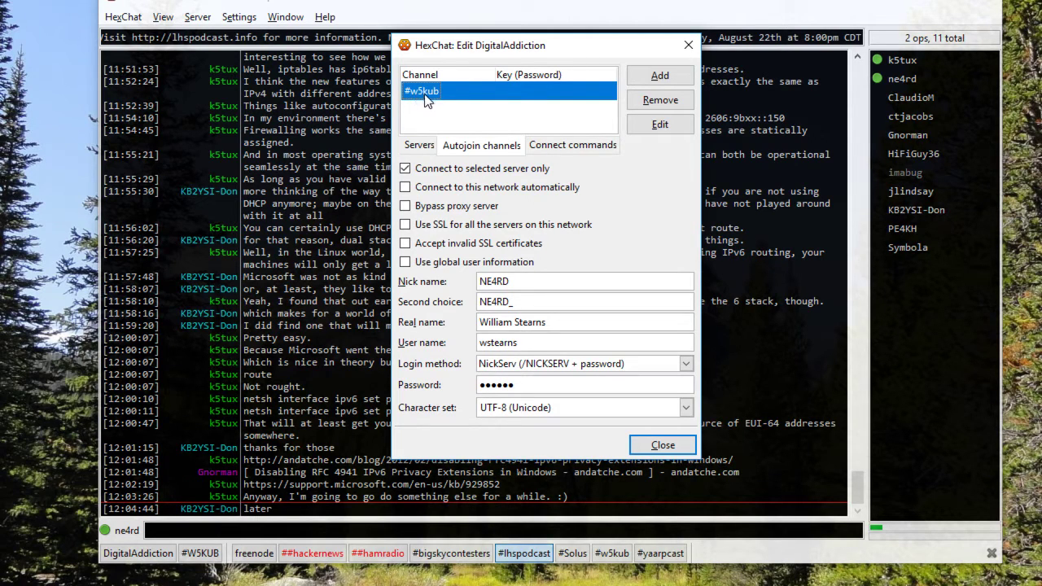
pyautogui.click(543, 149)
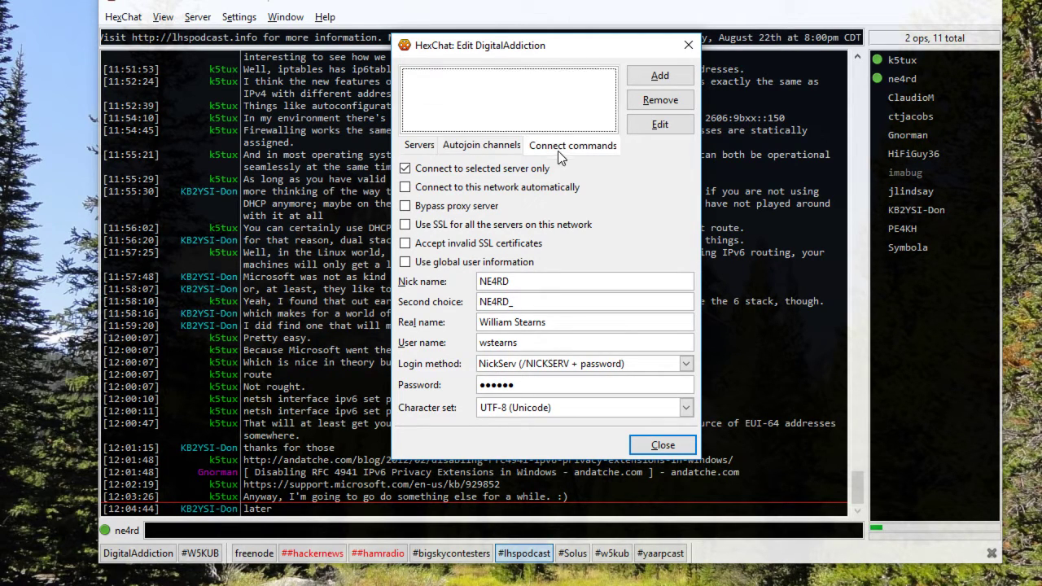
pyautogui.click(419, 145)
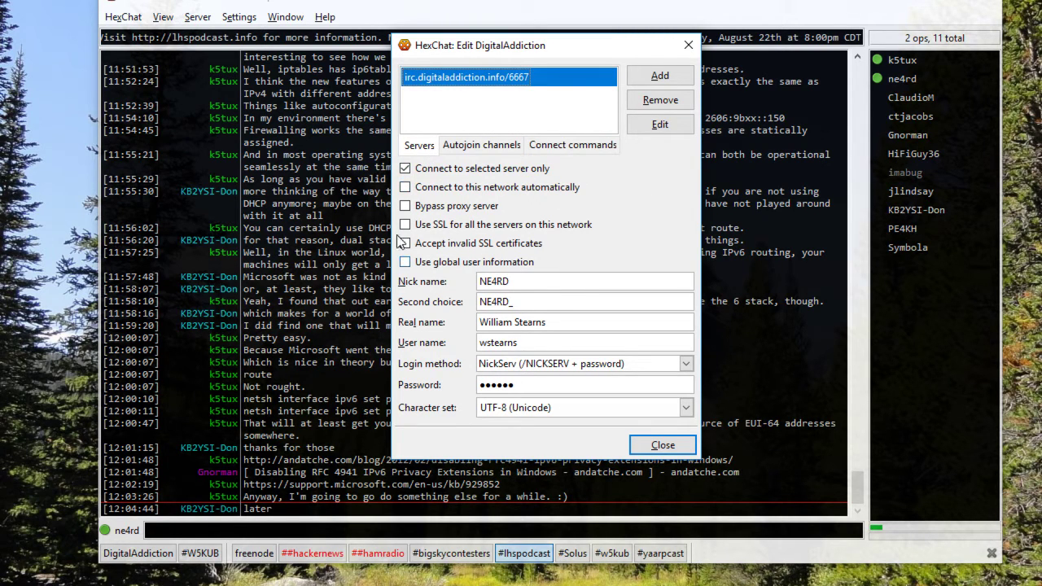
# Step: Enable automatic connection to the DigitalAddiction network, leave global user information off, and close its settings
pyautogui.click(438, 189)
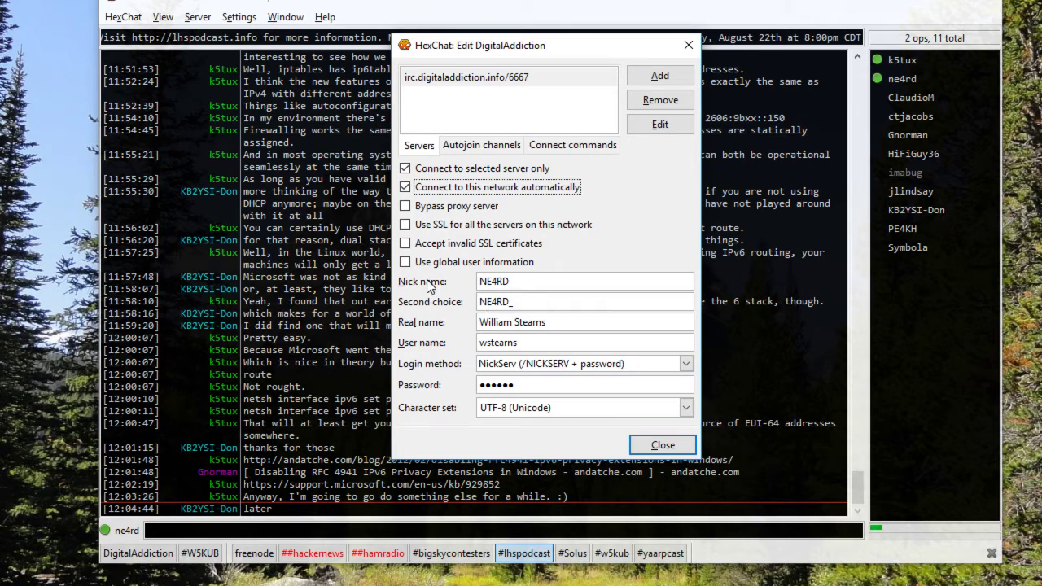
pyautogui.click(489, 264)
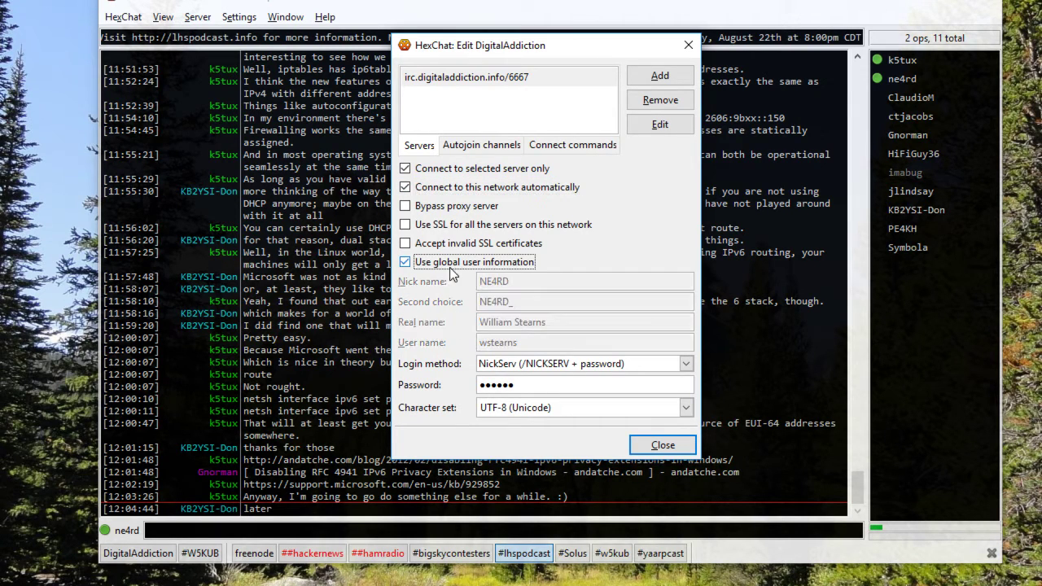
pyautogui.click(451, 263)
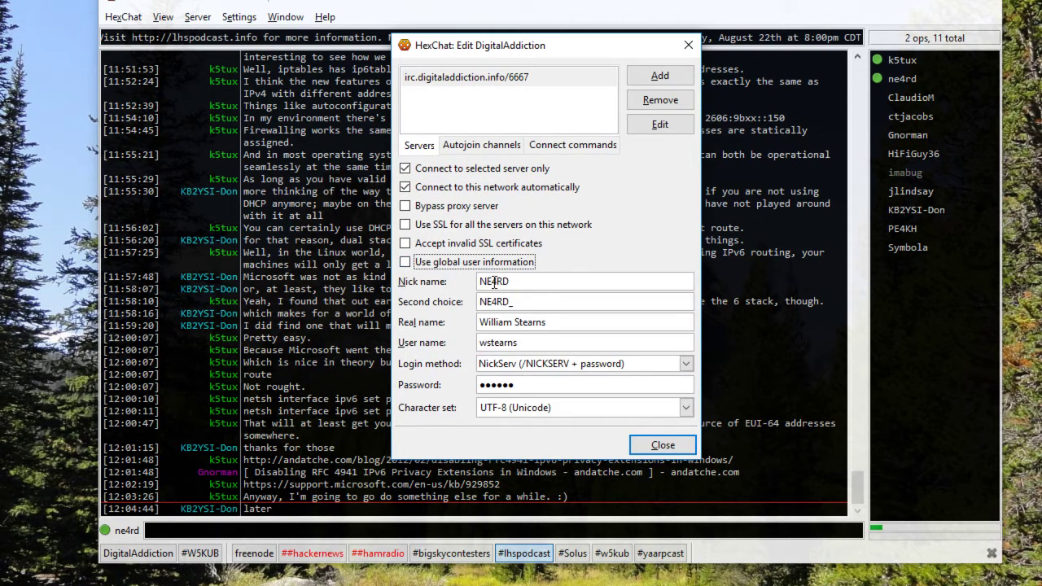
pyautogui.click(526, 279)
pyautogui.click(512, 343)
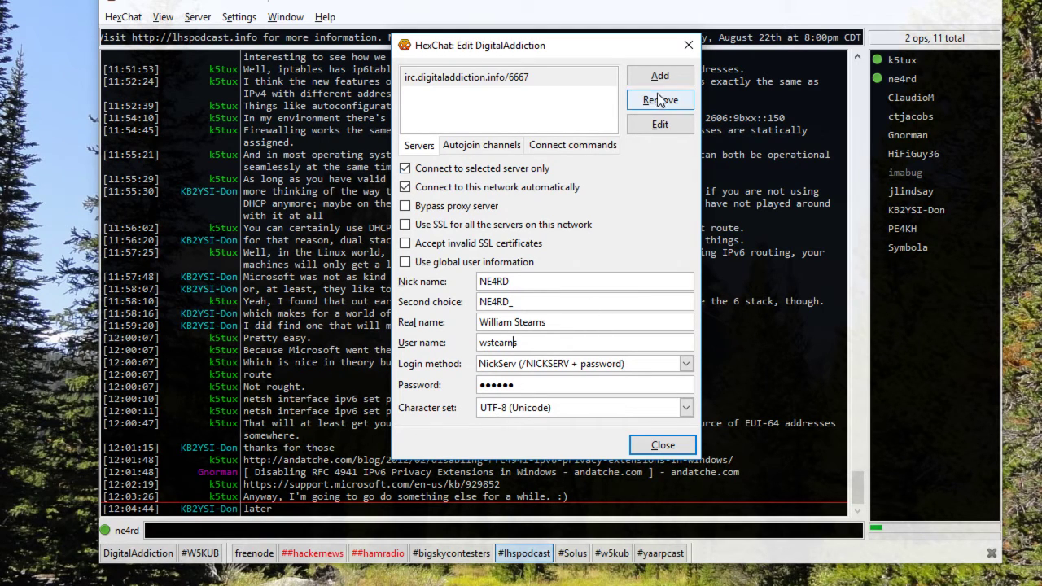
pyautogui.click(482, 148)
pyautogui.click(661, 448)
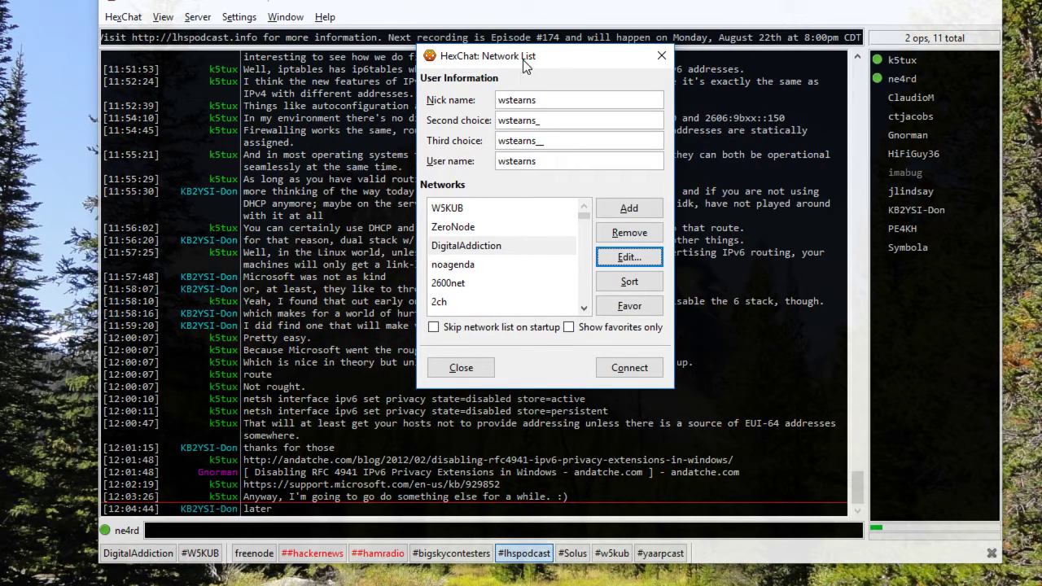
# Step: Turn on skipping the network list on startup
pyautogui.moveTo(525, 66); pyautogui.dragTo(512, 73)
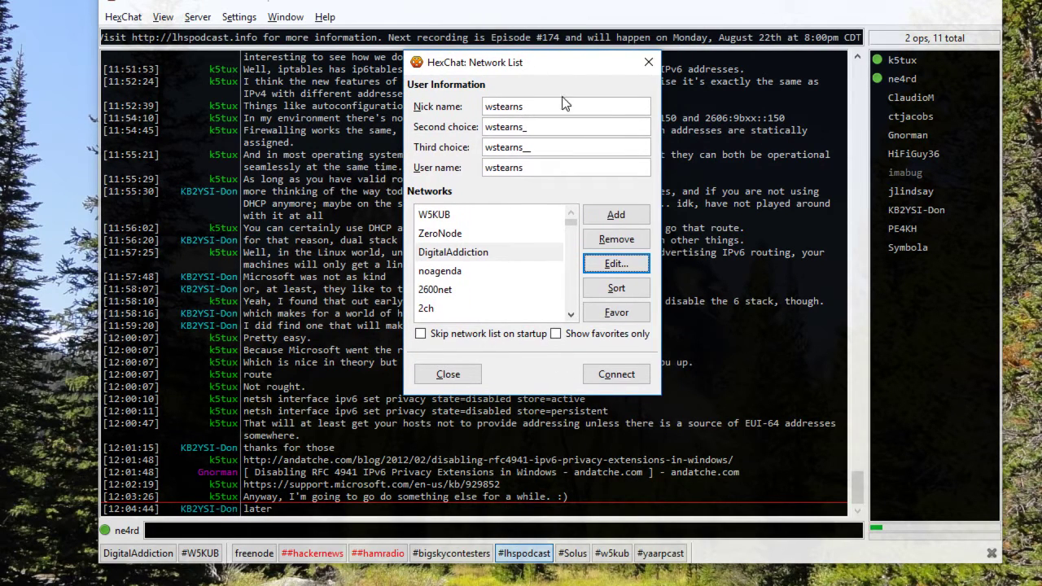
pyautogui.click(445, 339)
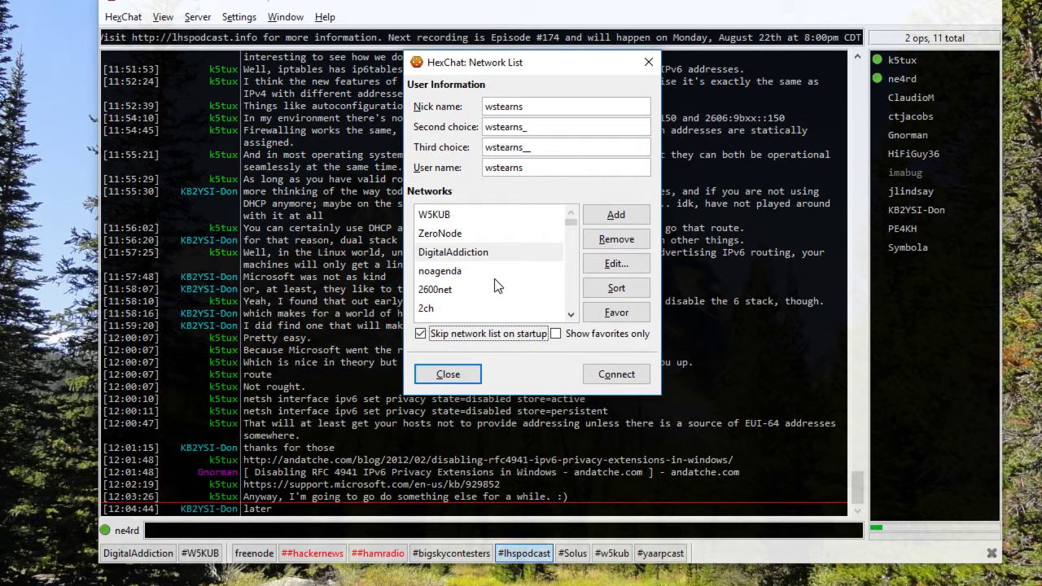
# Step: Close the Network List and view the DigitalAddiction server messages and the #W5KUB channel
pyautogui.click(649, 62)
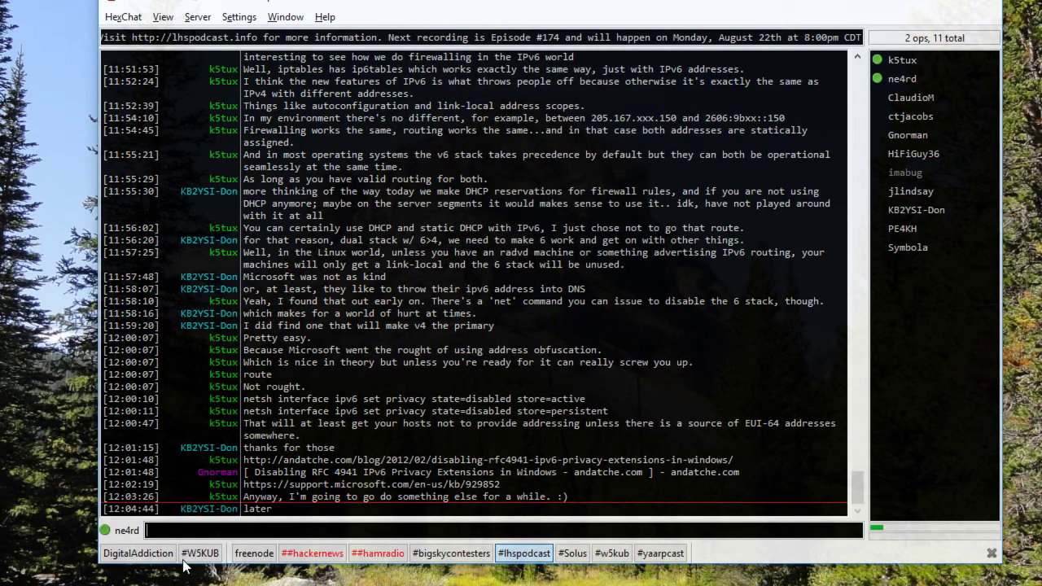
pyautogui.click(168, 556)
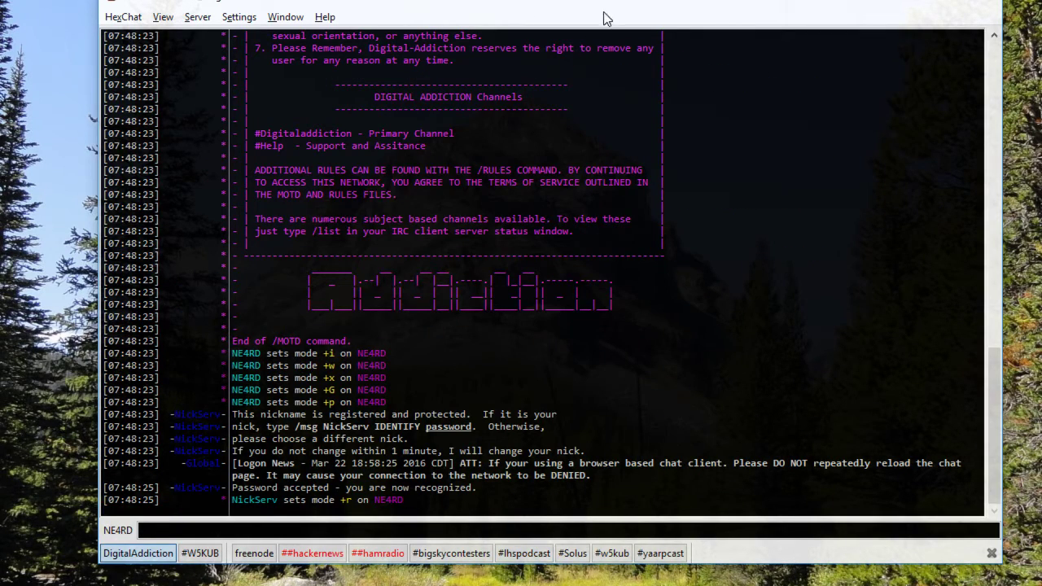
pyautogui.click(208, 555)
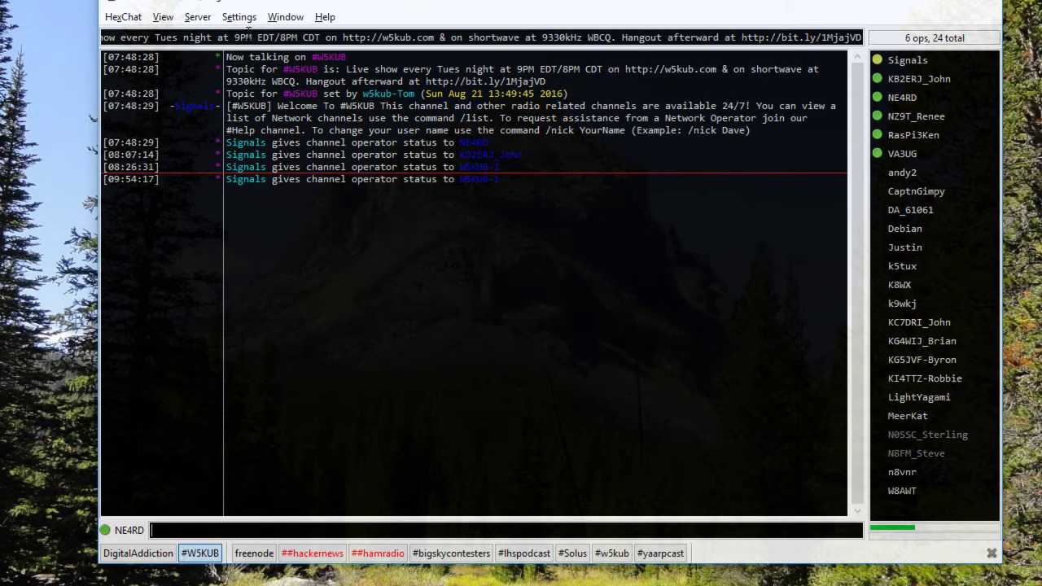
# Step: Reopen the Network List and open the freenode network's settings
pyautogui.click(242, 17)
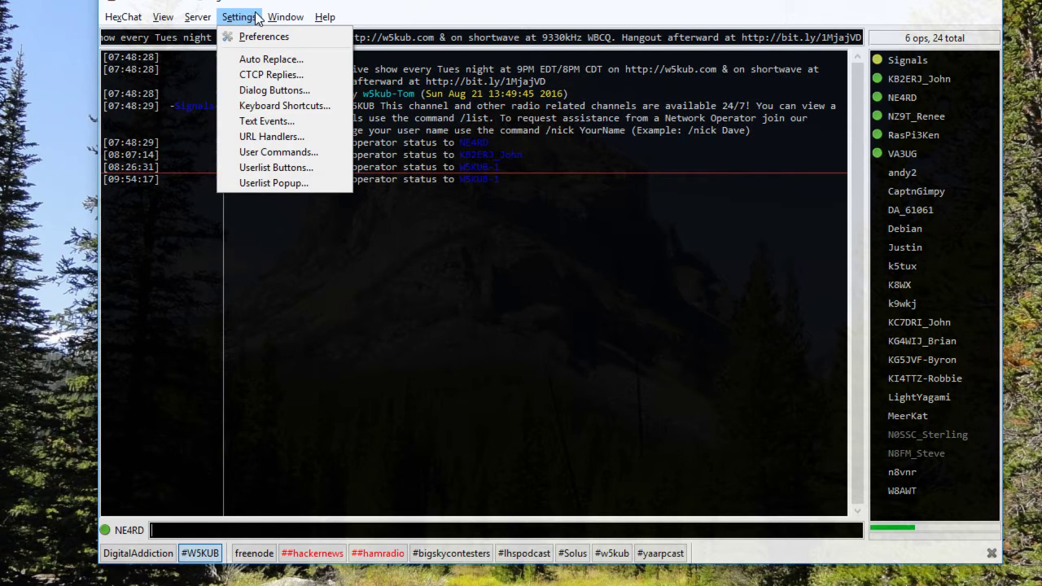
pyautogui.moveTo(128, 20)
pyautogui.click(155, 37)
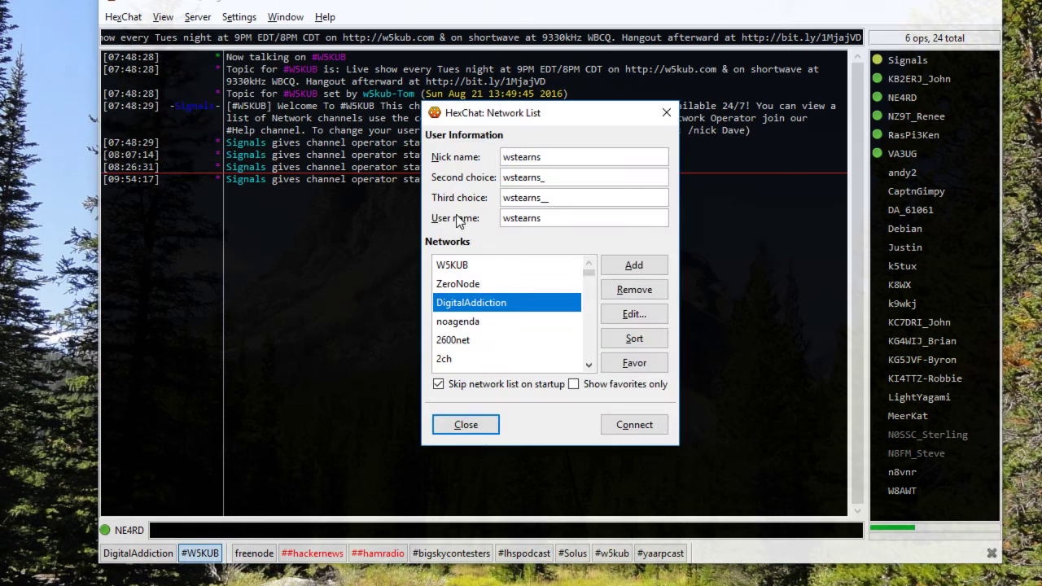
pyautogui.moveTo(586, 271); pyautogui.dragTo(591, 301)
pyautogui.click(513, 319)
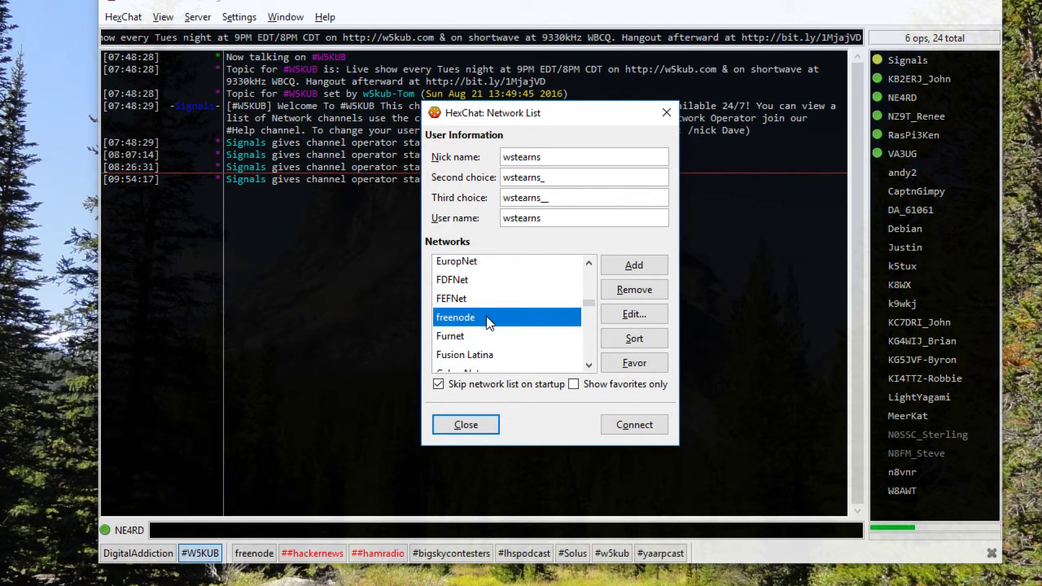
pyautogui.click(630, 314)
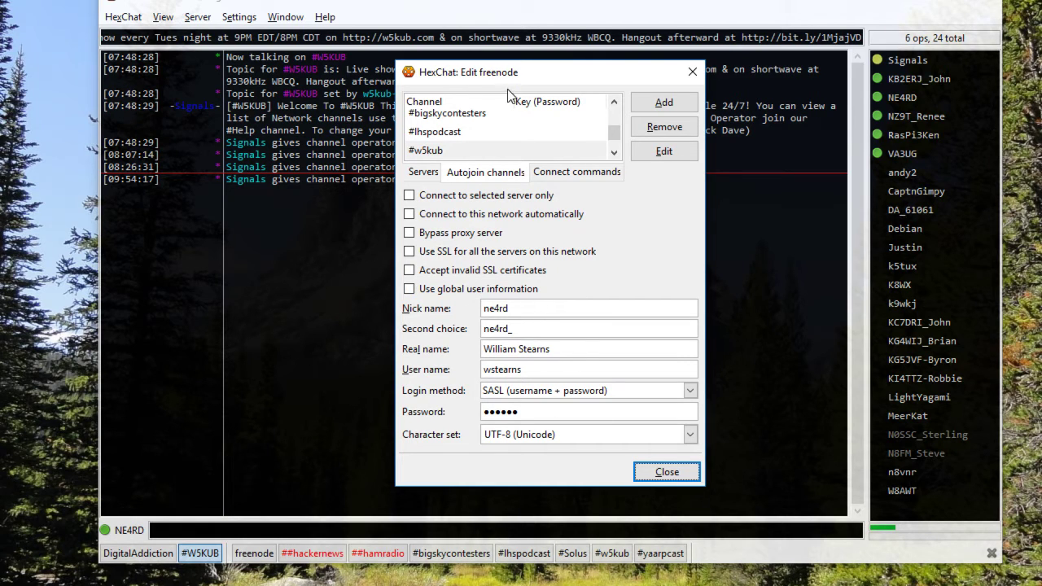
# Step: Examine freenode's autojoin channels, including ##hamradio and ##hackernews, and close its settings unchanged
pyautogui.moveTo(617, 134); pyautogui.dragTo(622, 110)
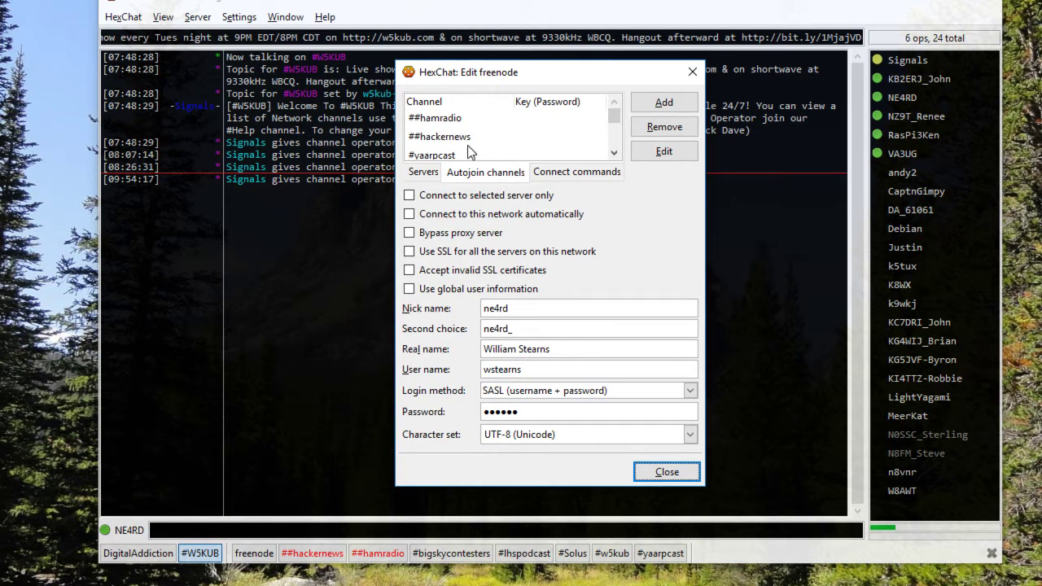
pyautogui.click(465, 145)
pyautogui.click(469, 123)
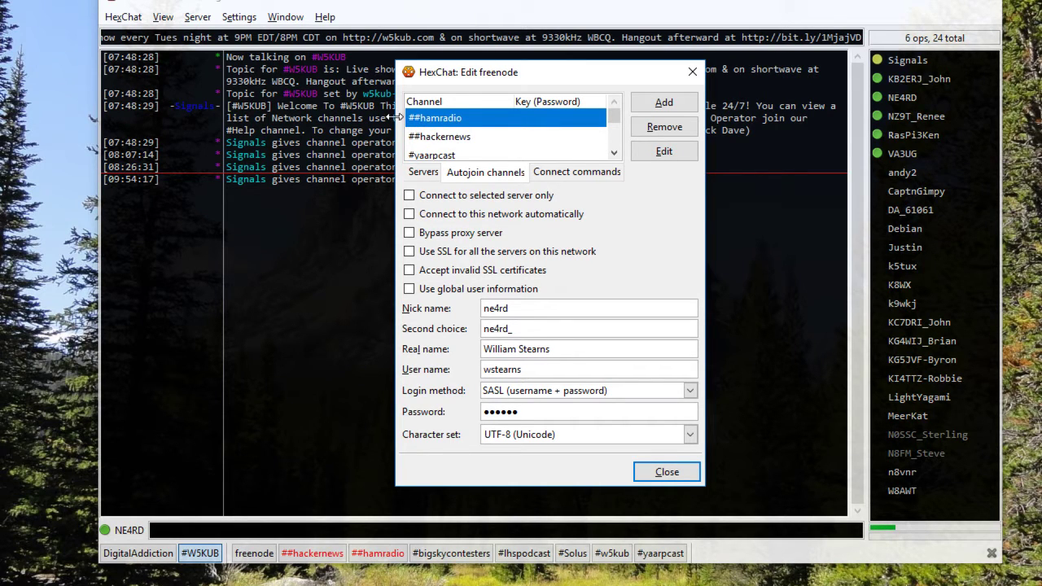
pyautogui.moveTo(532, 72)
pyautogui.mouseDown()
pyautogui.moveTo(521, 99)
pyautogui.moveTo(520, 88)
pyautogui.mouseUp()
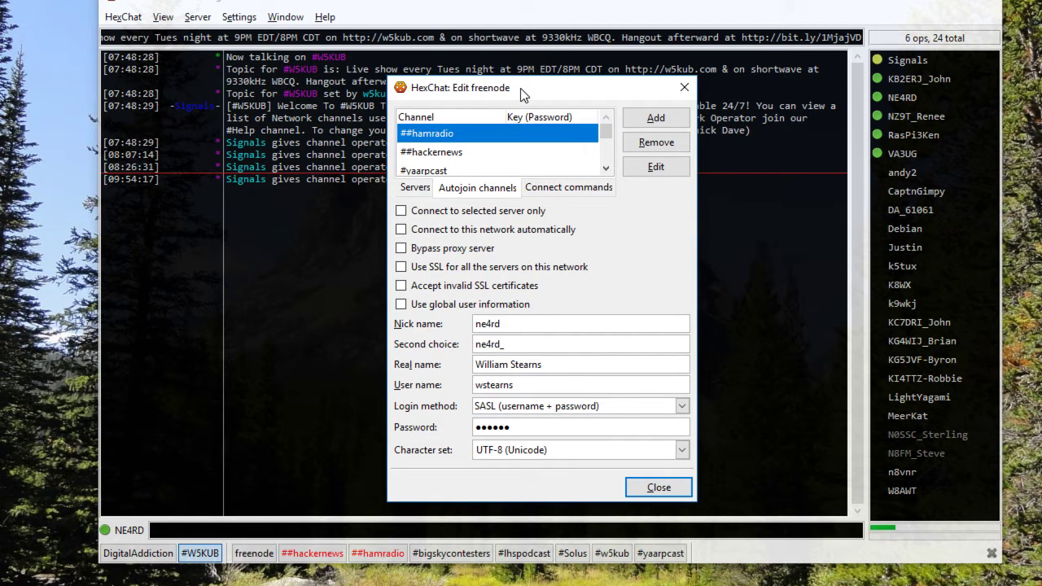
pyautogui.moveTo(520, 88); pyautogui.dragTo(501, 97)
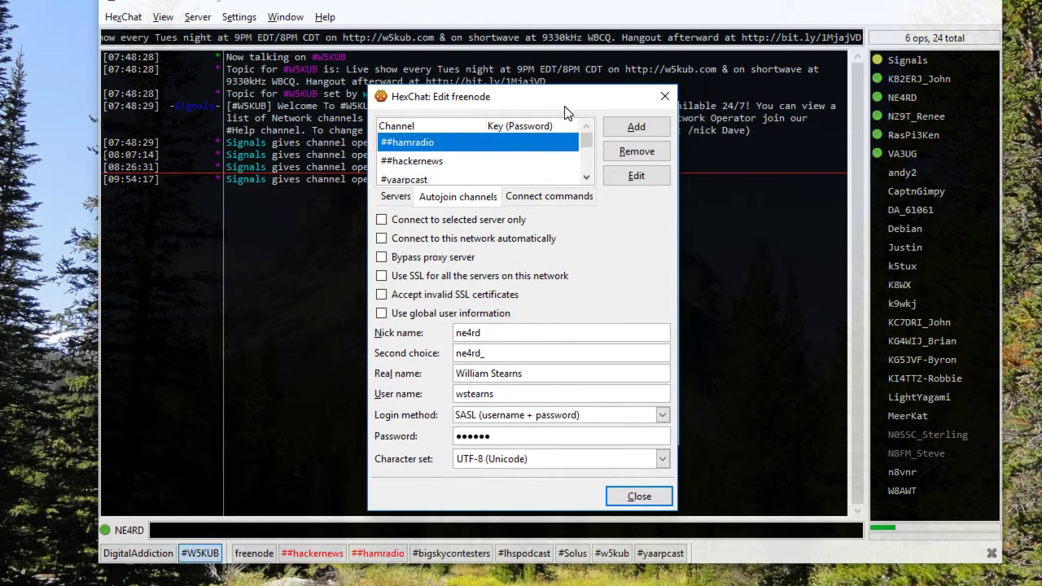
pyautogui.click(664, 96)
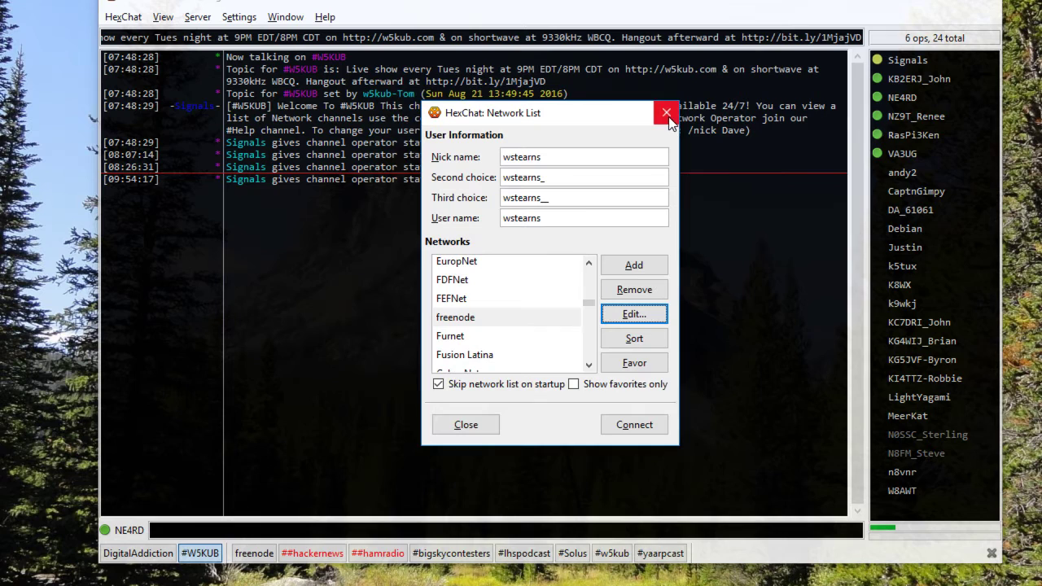
# Step: Close the Network List and move the main chat window down so its title bar is fully on screen
pyautogui.moveTo(625, 121); pyautogui.dragTo(614, 82)
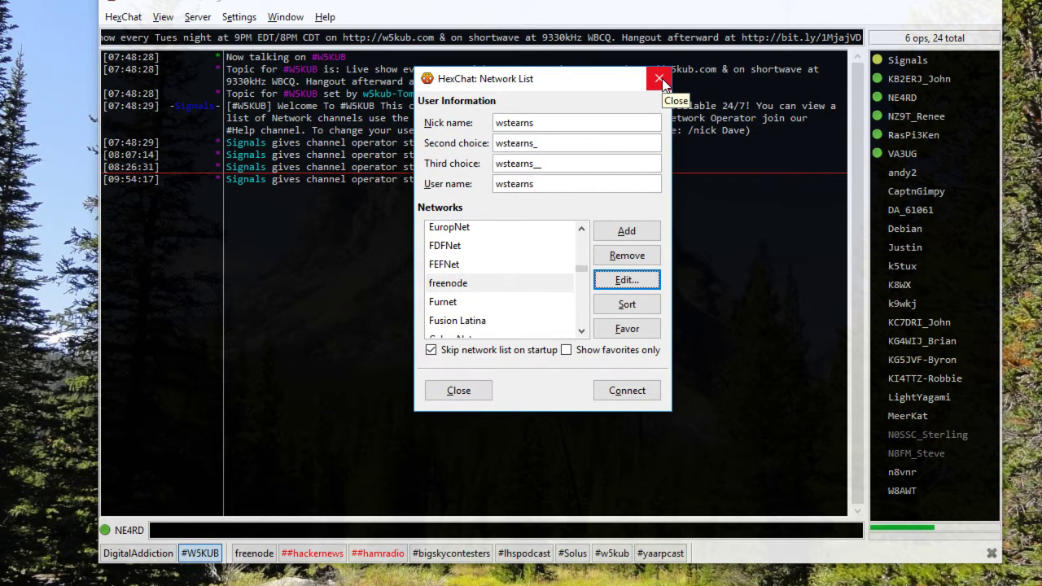
pyautogui.click(660, 78)
pyautogui.moveTo(628, 7); pyautogui.dragTo(634, 33)
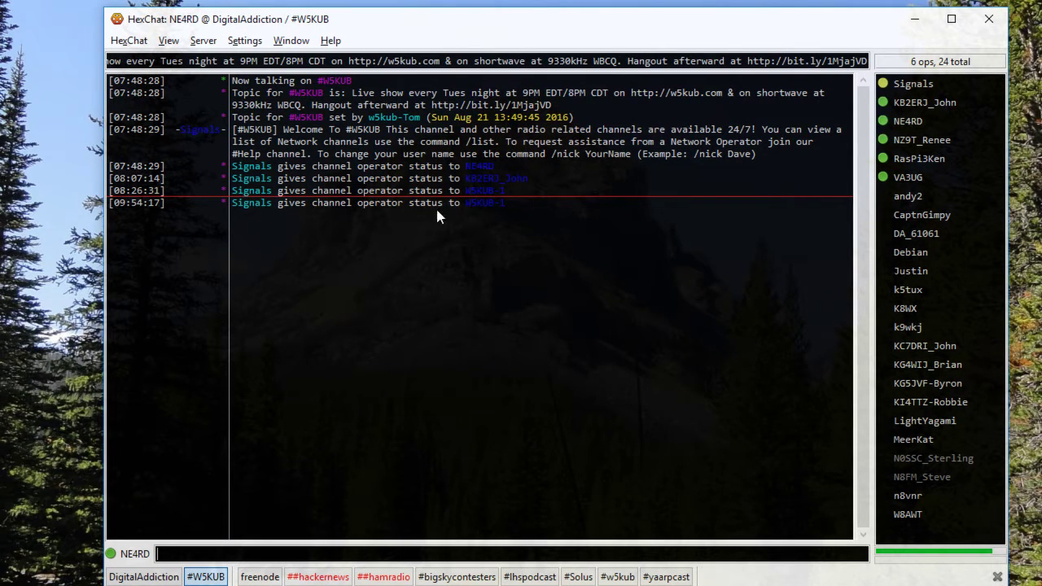